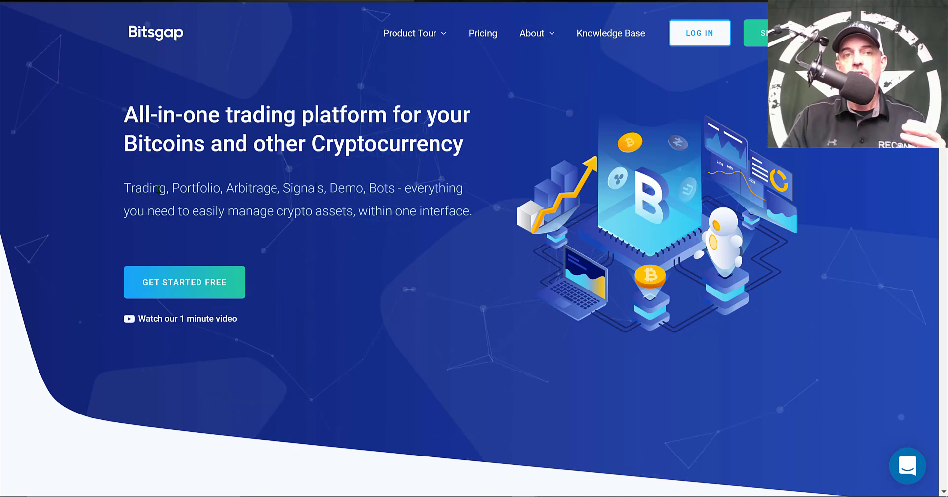
Highlight the words Trading, Arbitrage, Demo and Bots in the Bitsgap tagline
drag(125, 188, 171, 187)
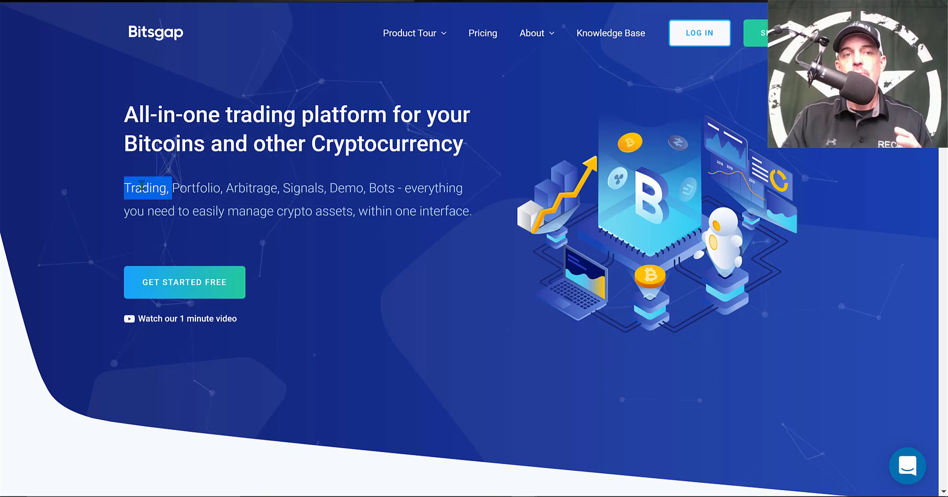
double_click(258, 188)
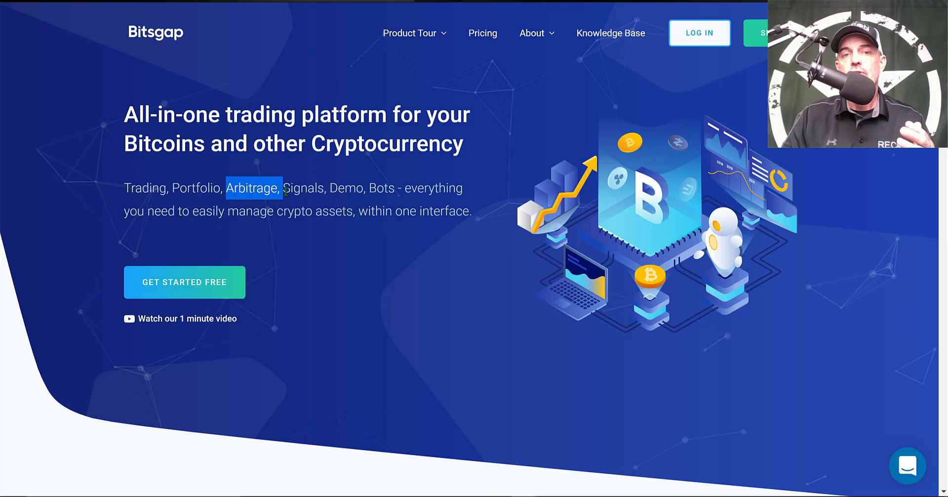
drag(331, 189, 363, 189)
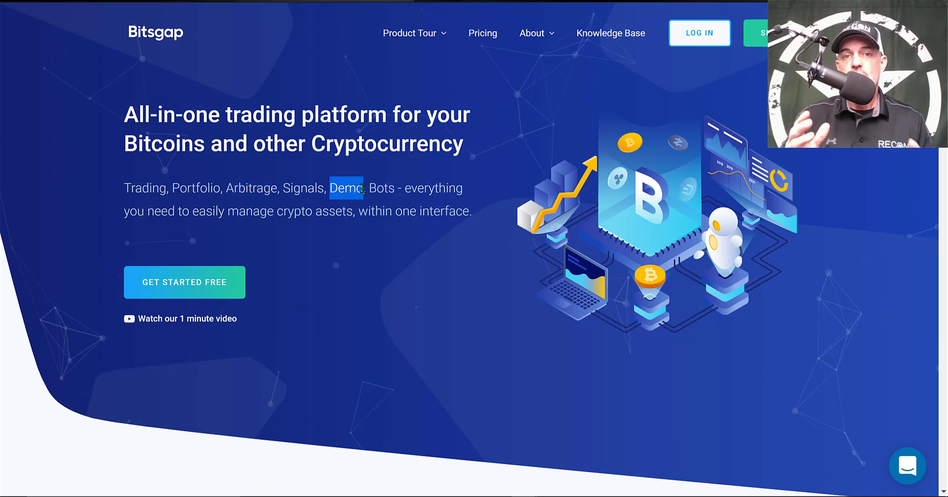
drag(369, 186, 400, 184)
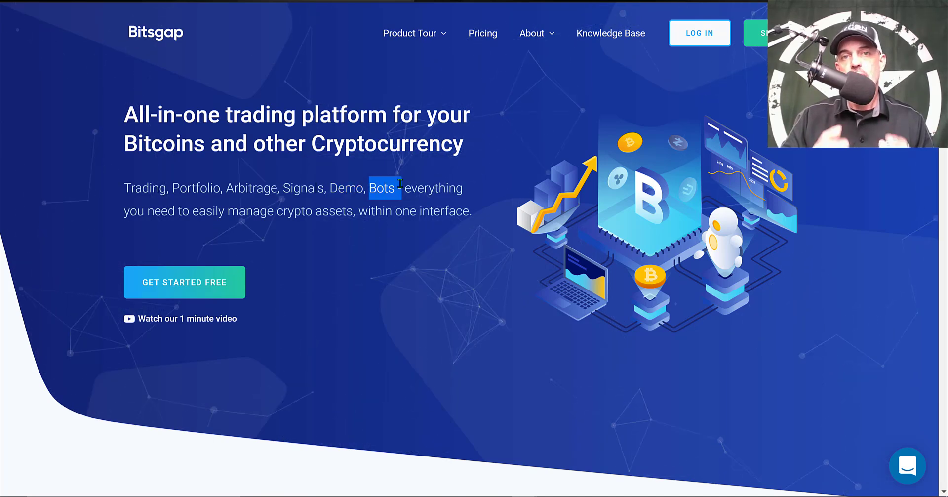
Open Plans & Pricing and highlight the free trial offer, the PRO plan and the ADVANCED plan
click(486, 36)
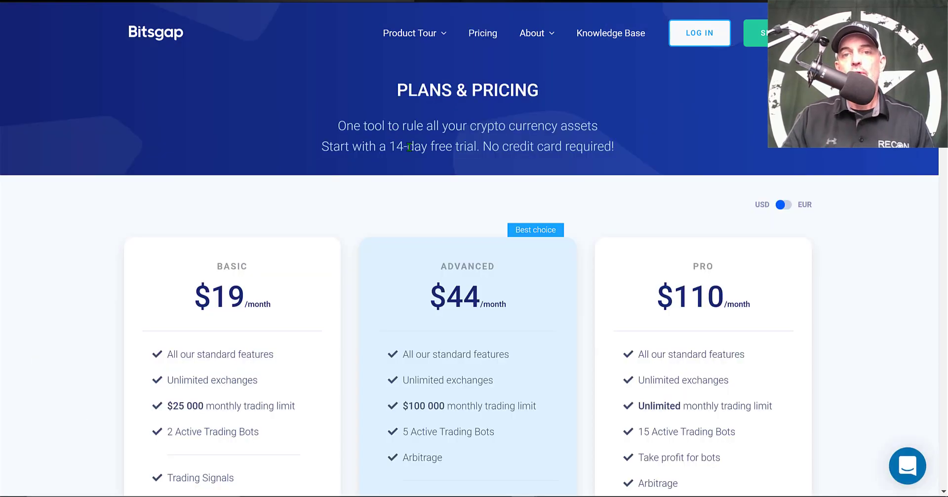
drag(419, 146, 474, 143)
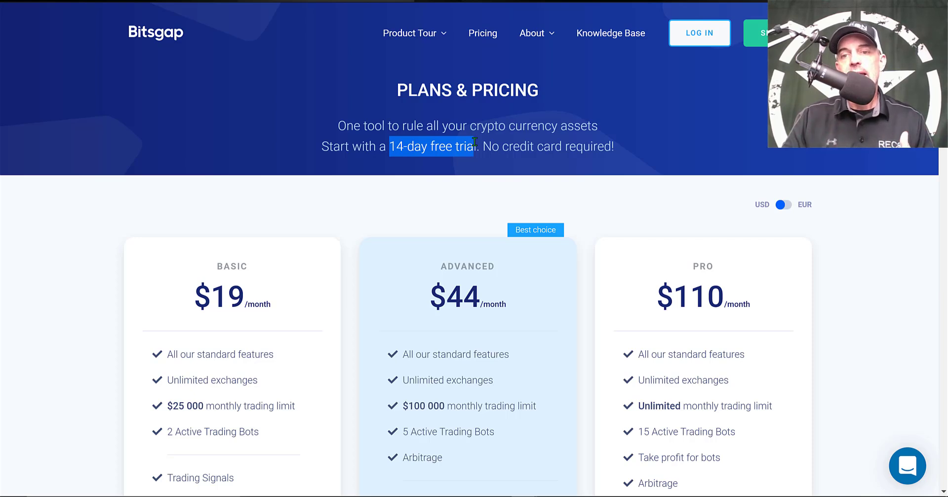
drag(694, 263, 711, 261)
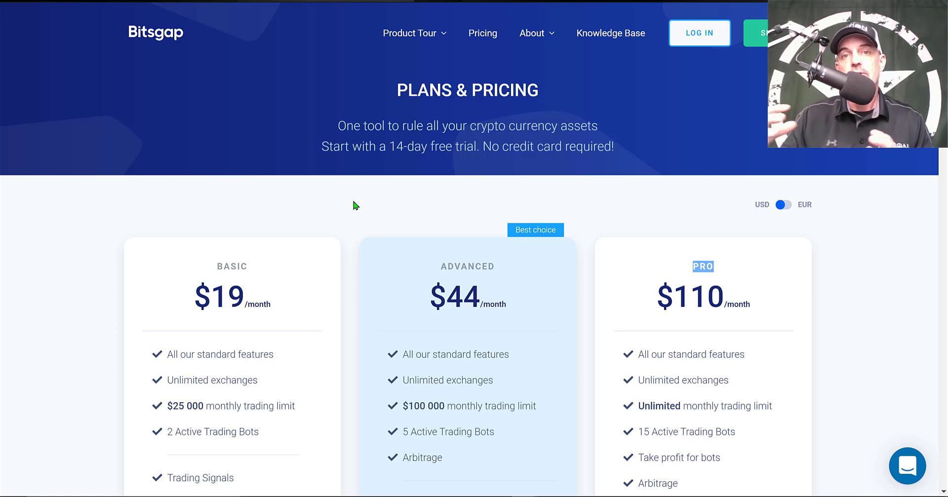
click(346, 203)
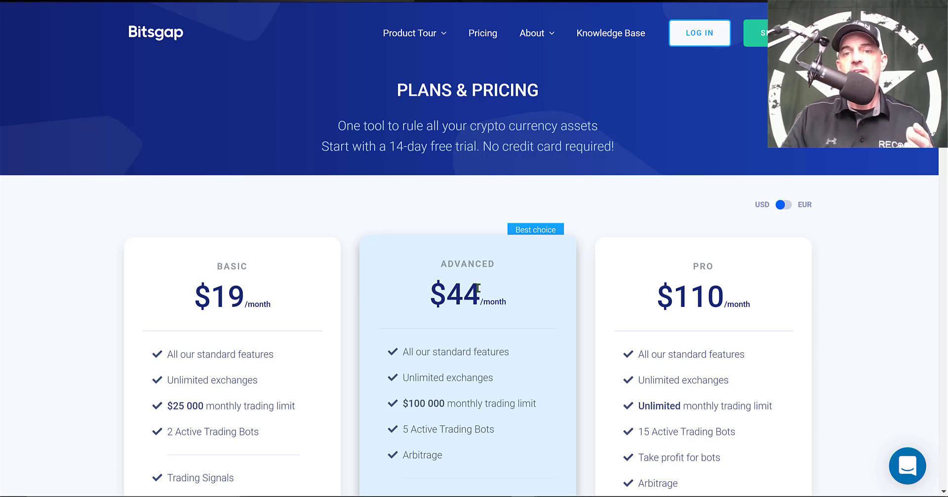
drag(443, 264, 503, 269)
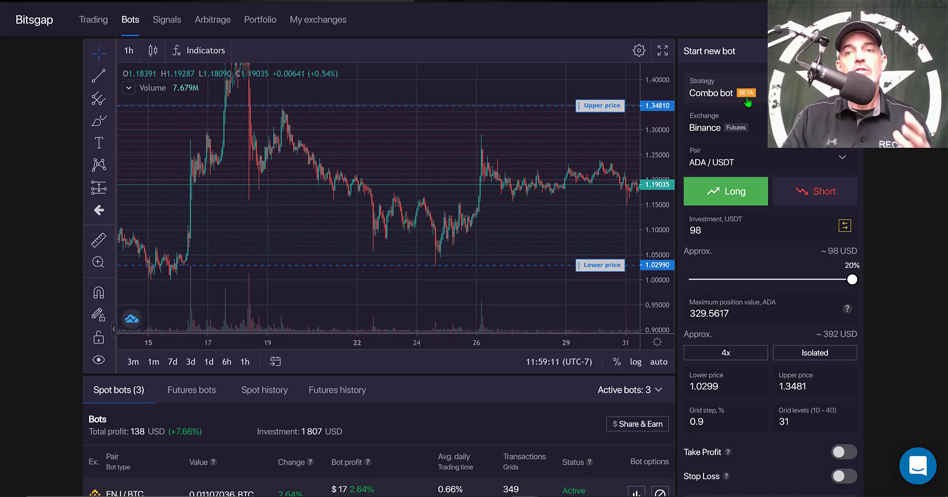
Pick Binance Futures from My exchanges as the Combo bot's exchange
click(706, 126)
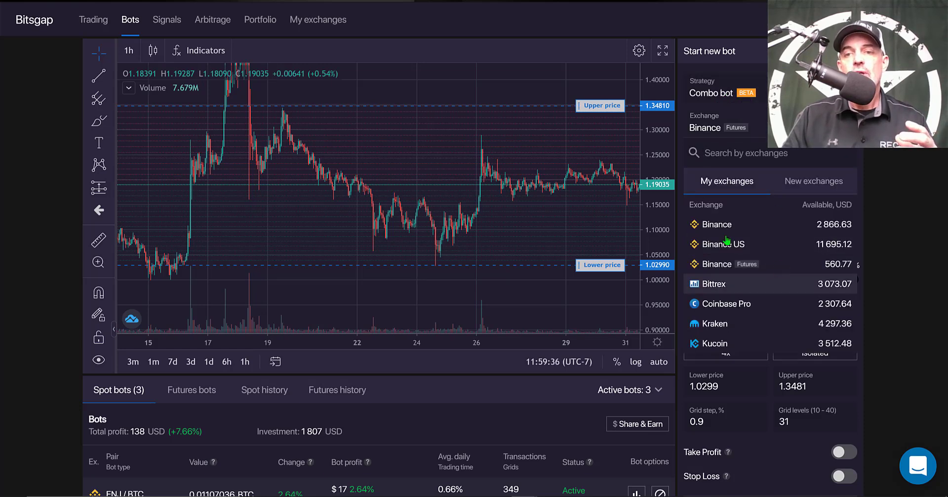
click(765, 269)
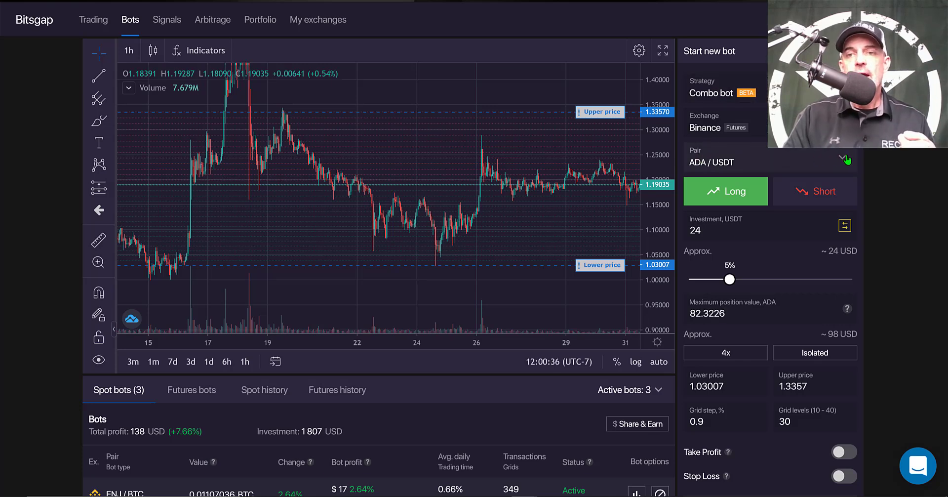
click(846, 159)
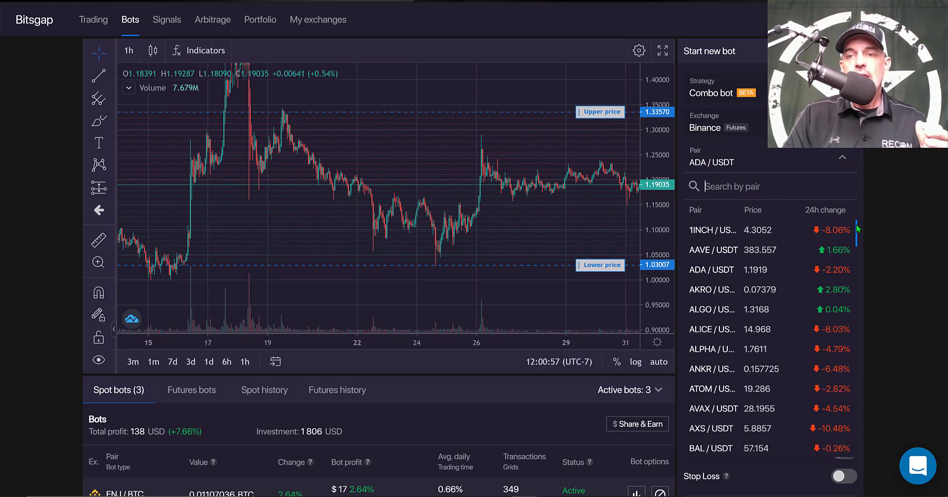
drag(855, 243, 854, 437)
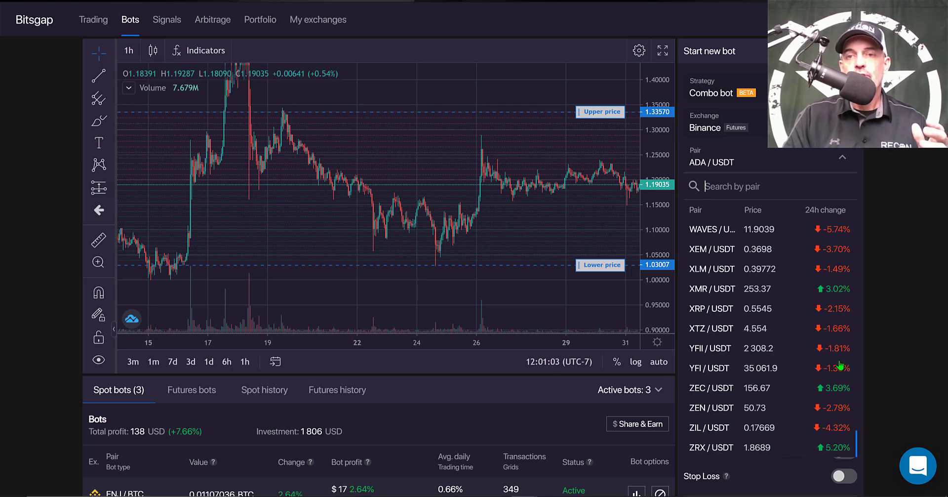
click(785, 165)
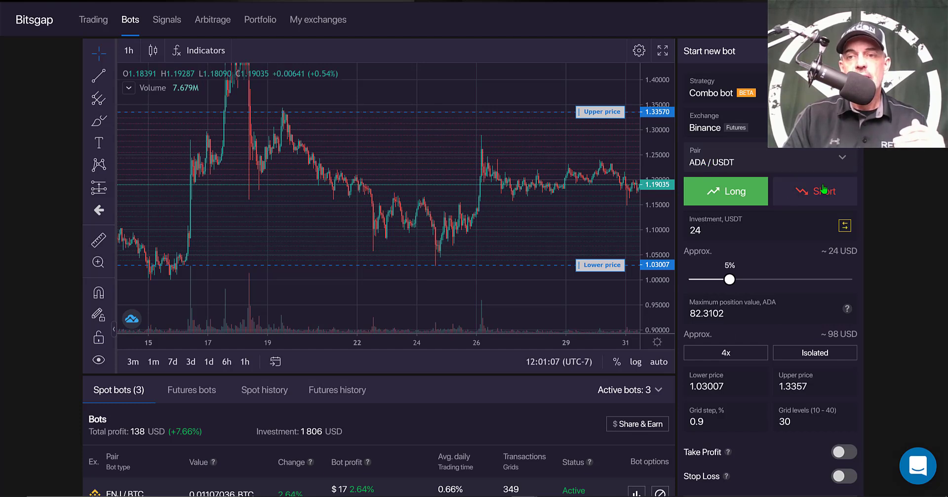
Scroll down the Combo bot form to the investment slider
scroll(878, 201, down, 3)
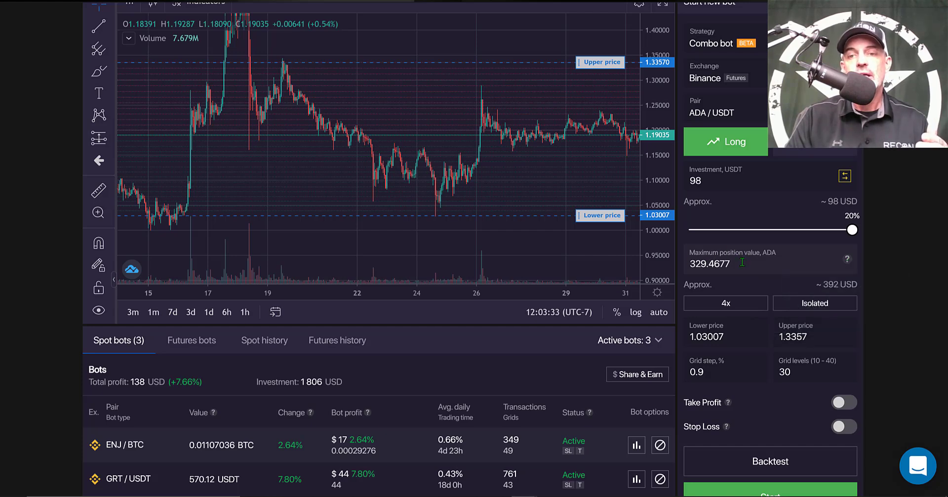
Confirm the bot's leverage at 4x in the Adjust leverage dialog
click(725, 306)
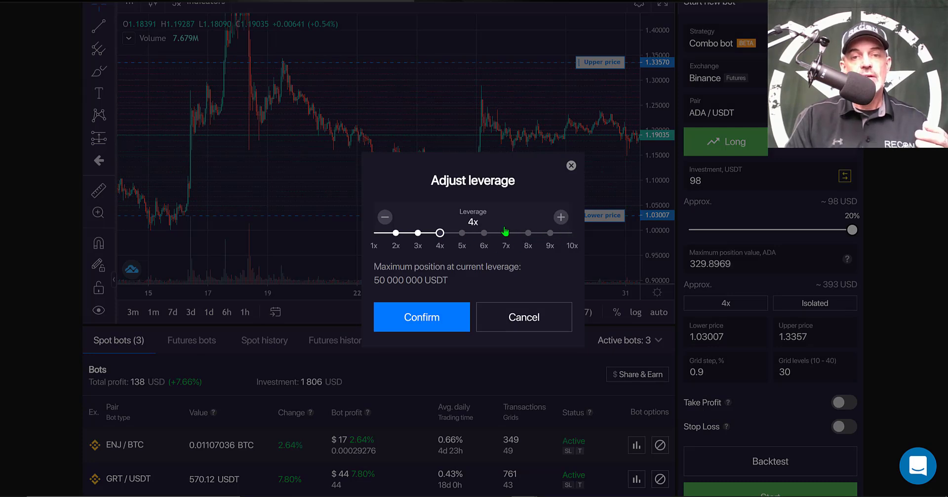
click(426, 319)
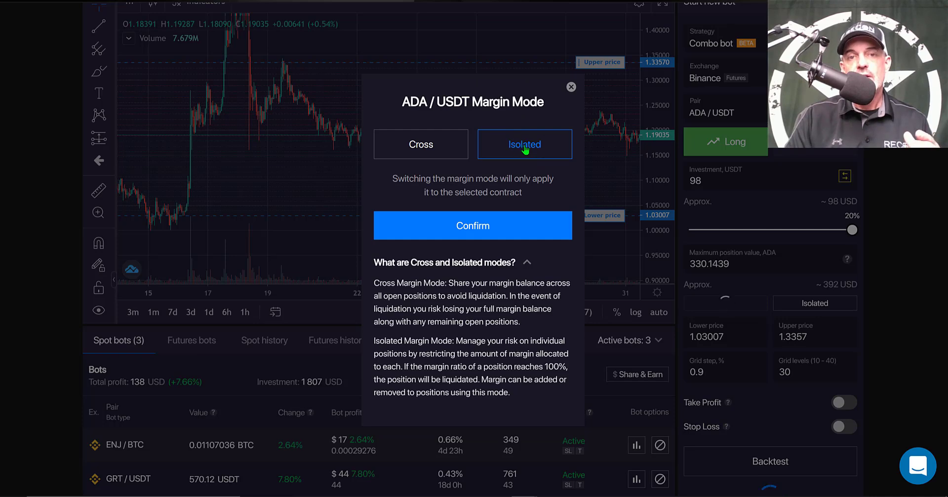
Confirm Isolated margin mode for ADA/USDT
click(571, 88)
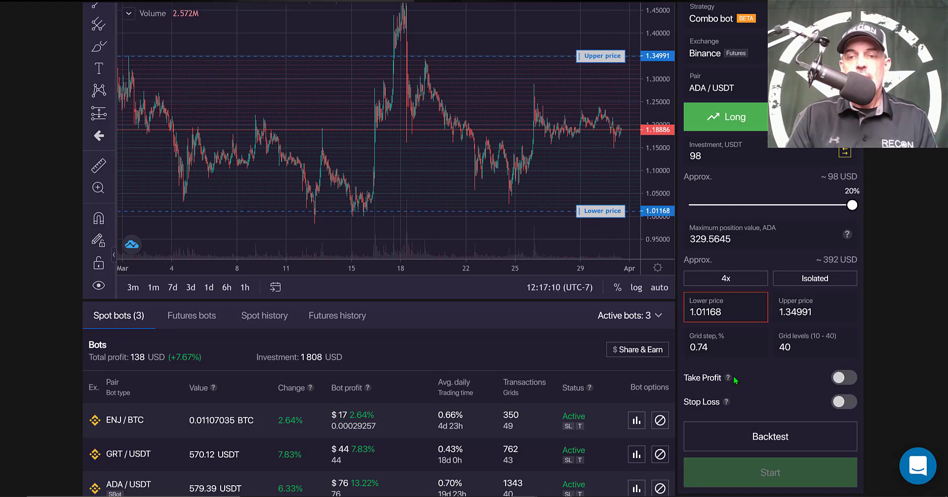
Enable take profit and drag its level down to 1.39322, just above the upper price
mouse_move(728, 378)
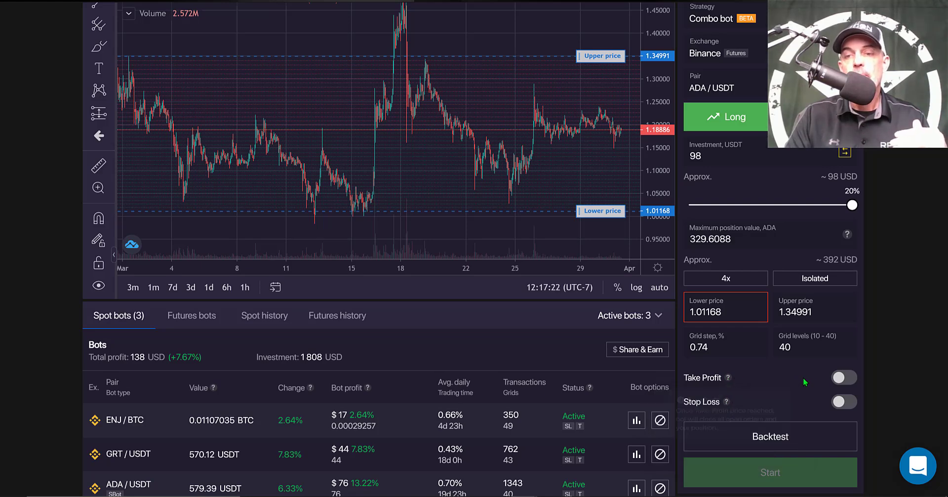
click(840, 382)
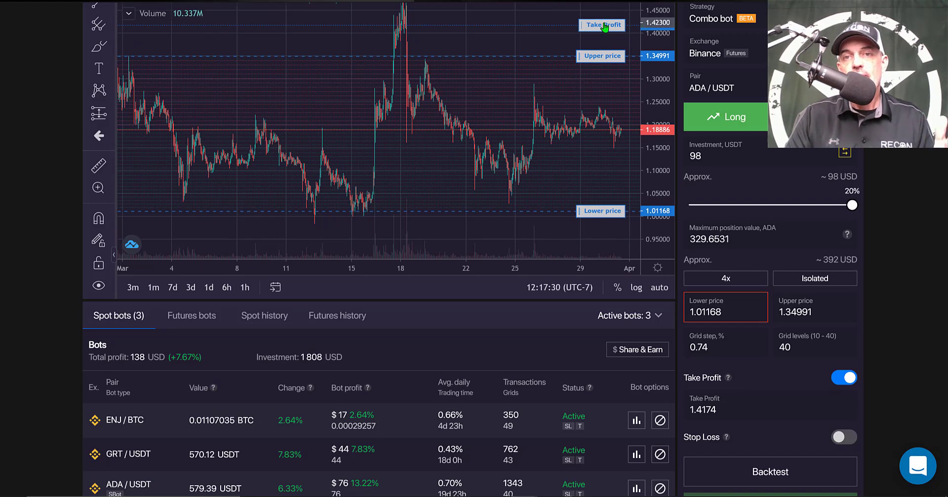
mouse_move(605, 27)
mouse_down()
mouse_move(606, 47)
mouse_move(610, 36)
mouse_up()
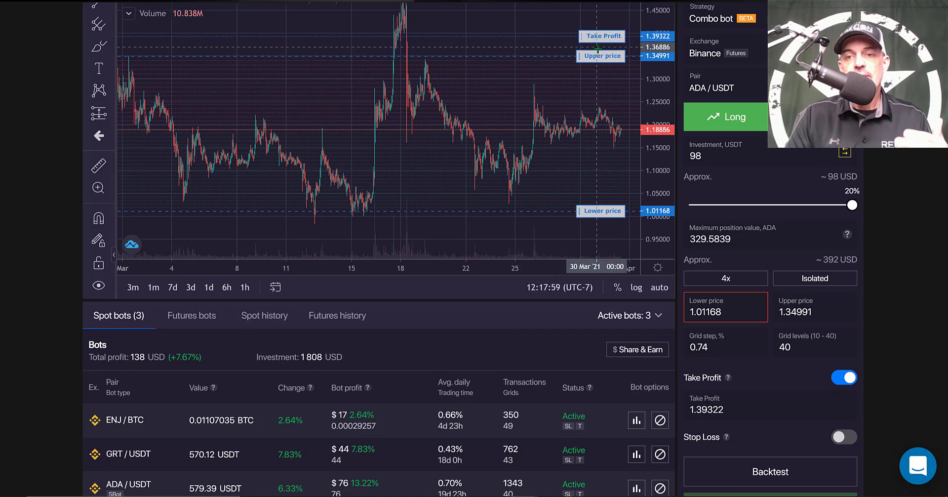
mouse_move(727, 438)
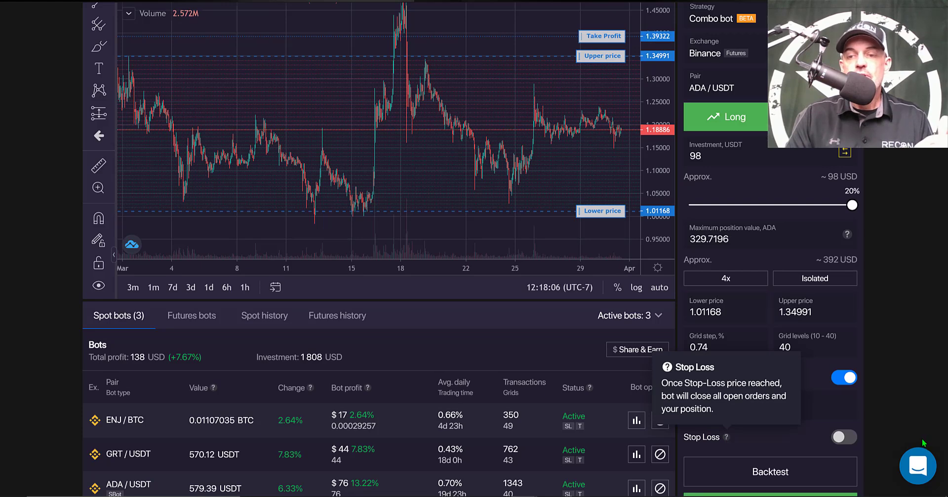
Enable stop loss at 0.94793 below the lower price, then edit the grid step field
click(838, 437)
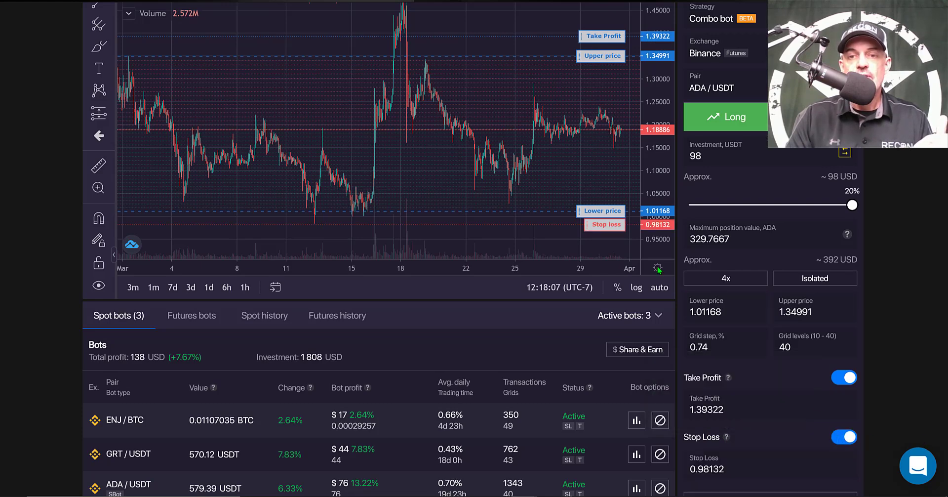
drag(603, 226, 603, 240)
drag(726, 469, 703, 459)
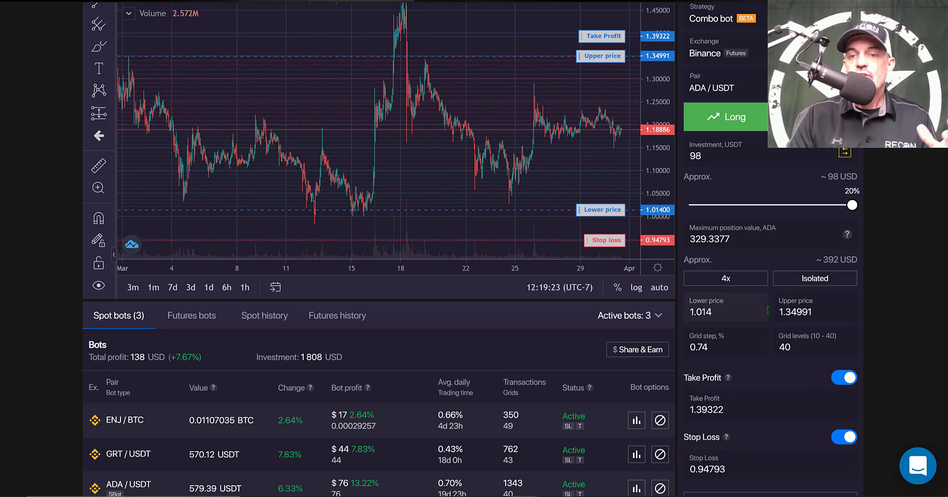
click(717, 347)
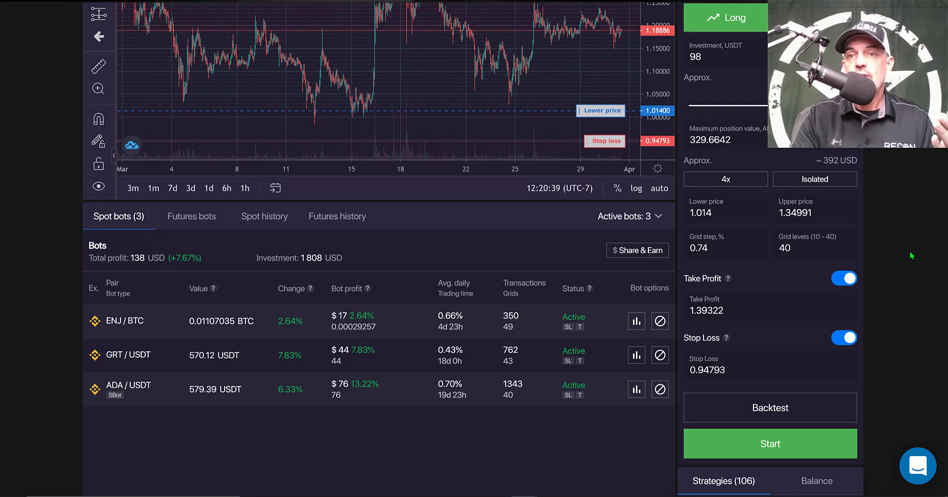
Open the statistics of the running ADA/USDT Combo bot in Futures bots
scroll(910, 251, up, 1)
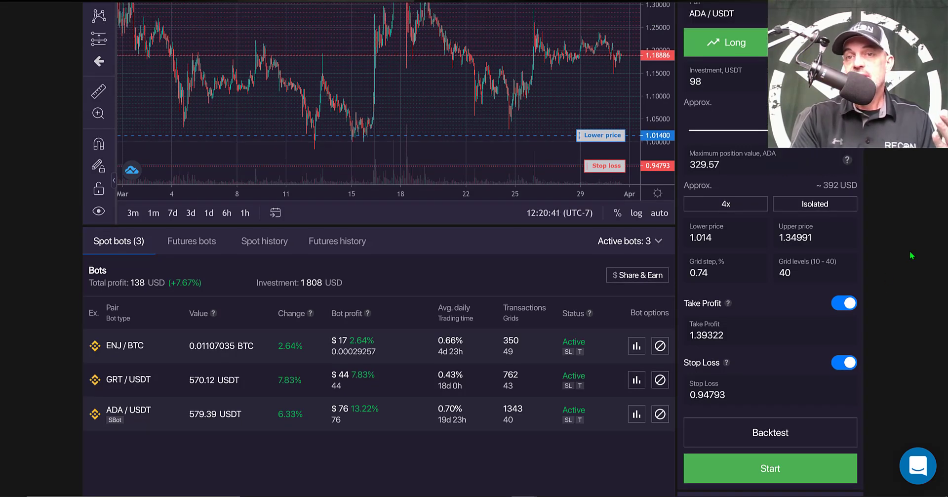
scroll(909, 250, down, 1)
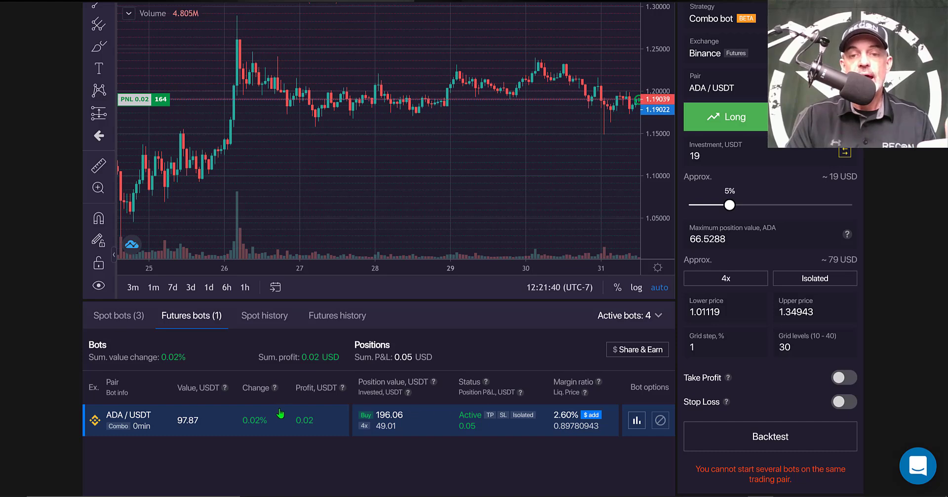
click(636, 420)
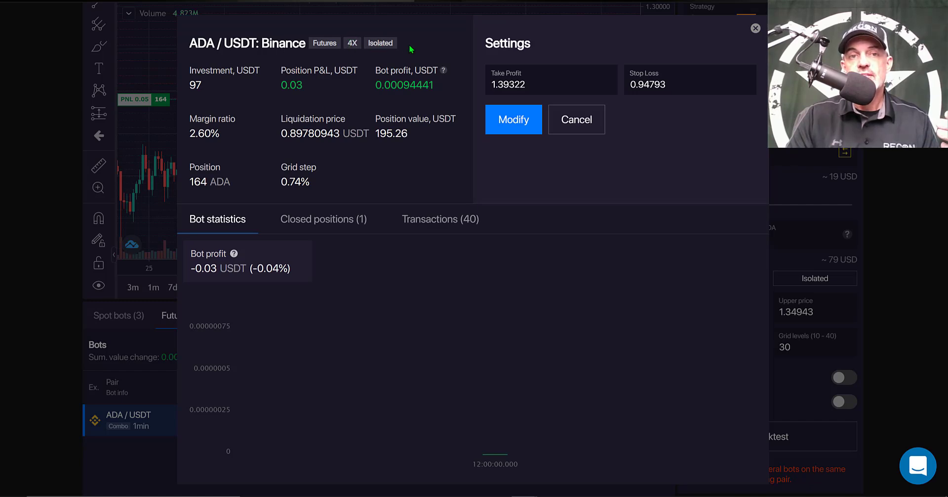
Close the bot details and highlight the value change, profit, positions P&L and Liq. Price figures
click(118, 365)
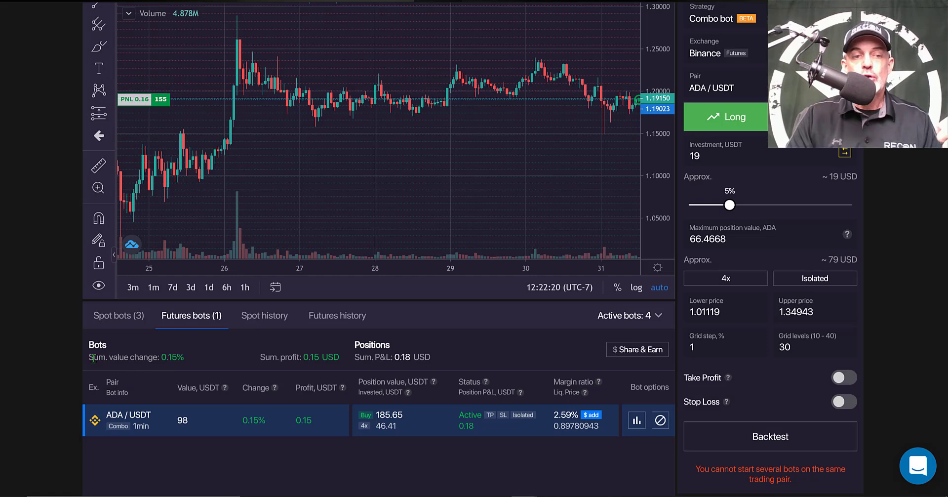
drag(94, 357, 155, 356)
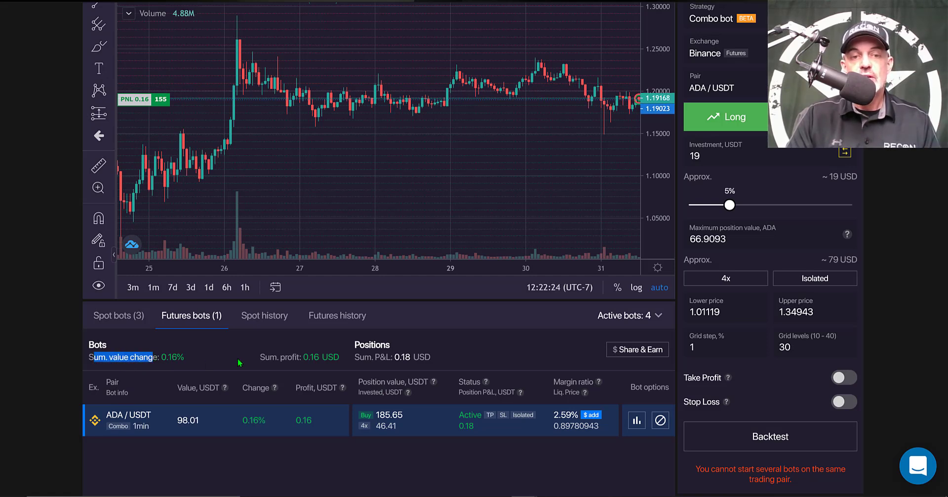
drag(259, 356, 294, 358)
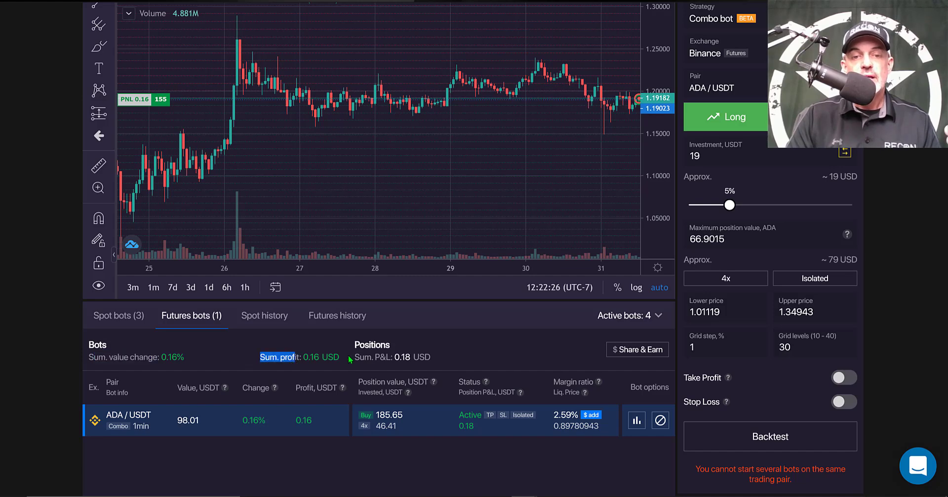
drag(355, 357, 431, 356)
drag(553, 392, 585, 393)
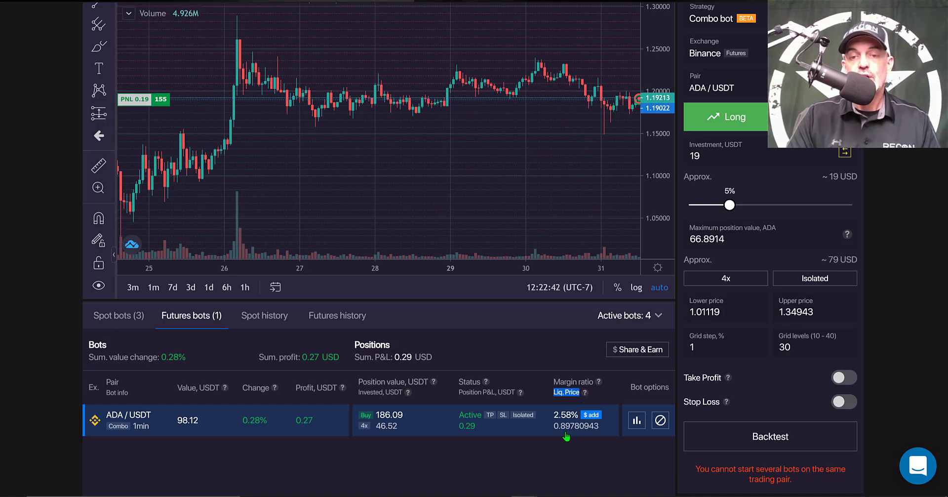